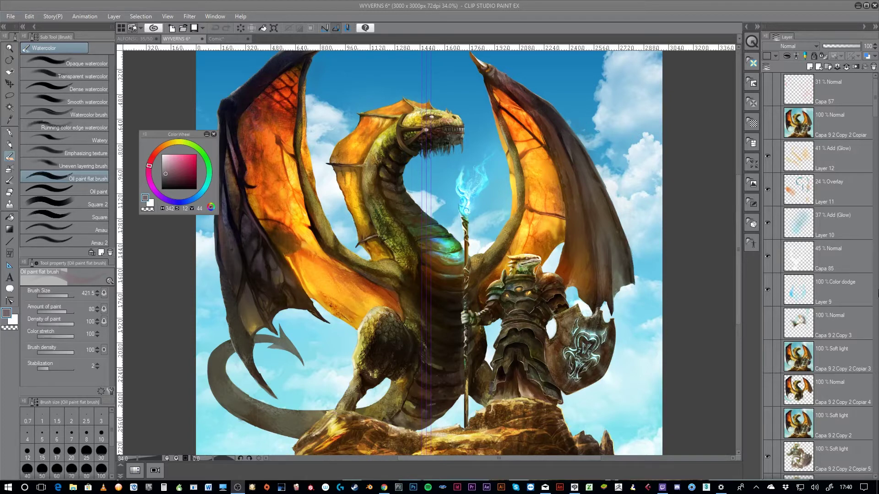
mouse_move(572, 277)
left_mouse_down()
mouse_move(589, 306)
mouse_move(577, 278)
left_mouse_up()
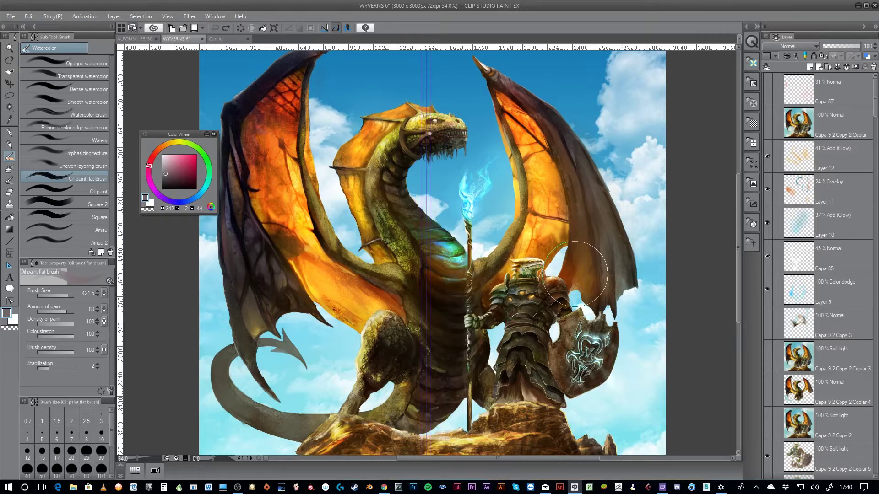
scroll(575, 274, "up", 3)
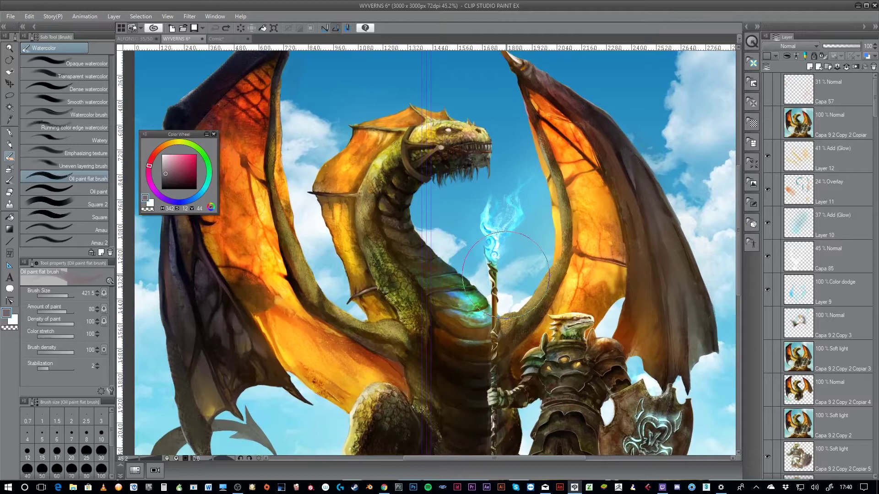
scroll(505, 275, "down", 2)
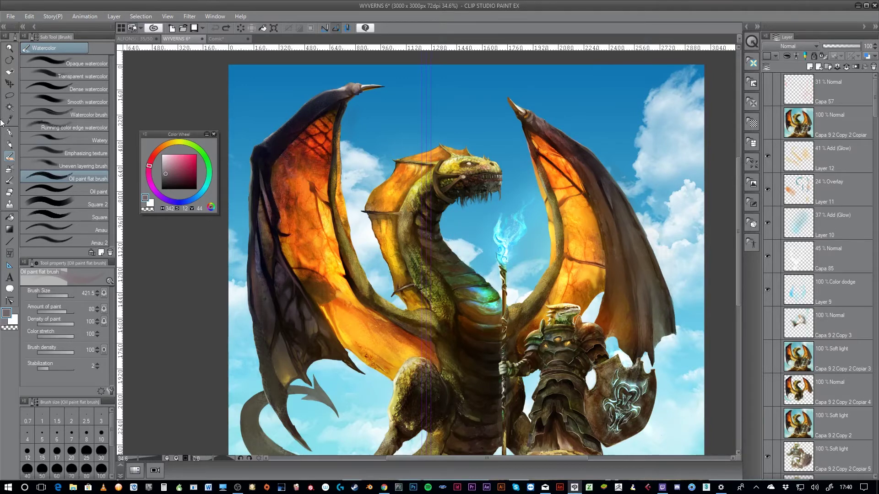
- Choose the Soft airbrush with a light orange colour and create a new layer above Layer 12
left_click(9, 170)
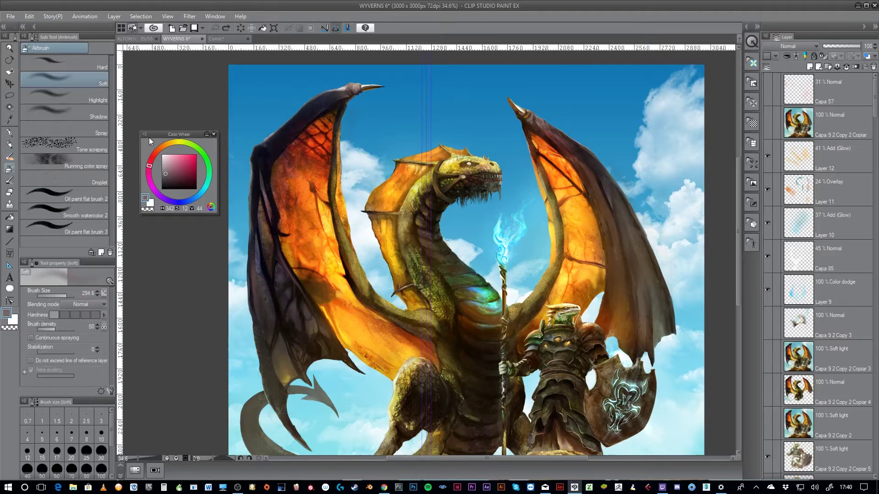
left_click(161, 149)
left_click_drag(193, 157, 181, 155)
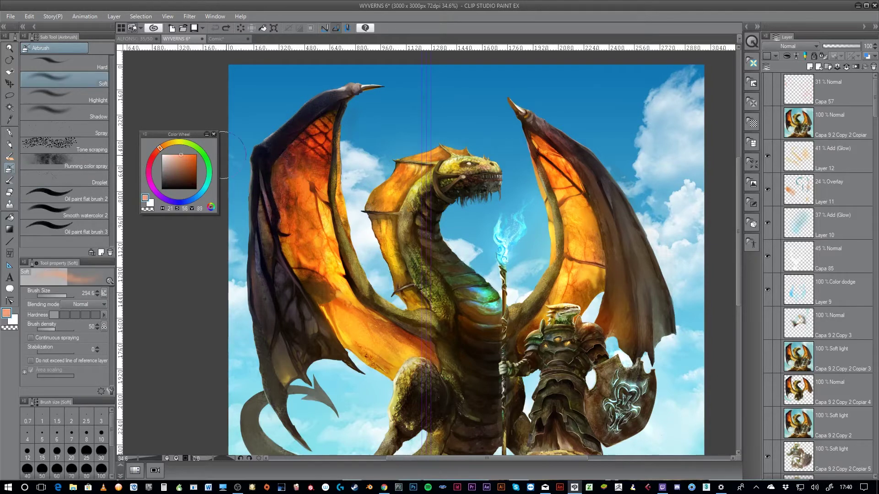
left_click(816, 165)
left_click(808, 66)
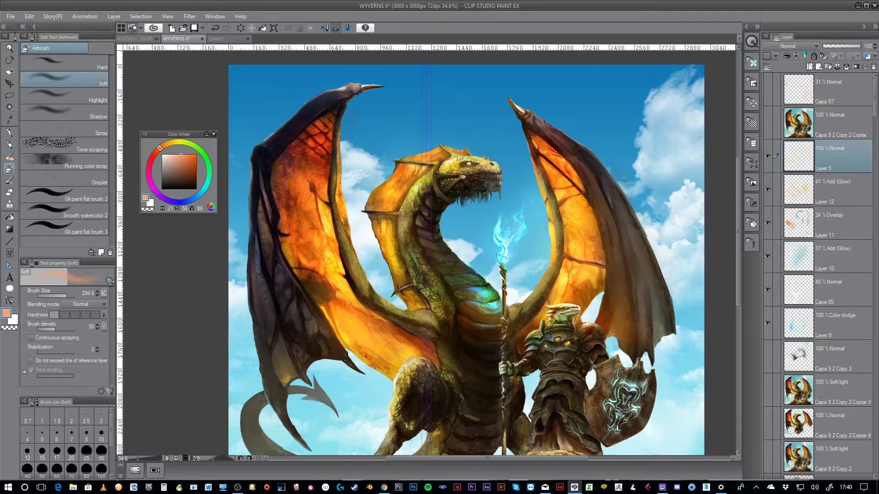
- Try airbrushing an orange glow over the dragon's left wing with the new layer set to Add (Glow), and undo it
left_click(806, 46)
left_click(784, 153)
mouse_move(274, 197)
left_mouse_down()
mouse_move(315, 266)
mouse_move(298, 300)
left_mouse_up()
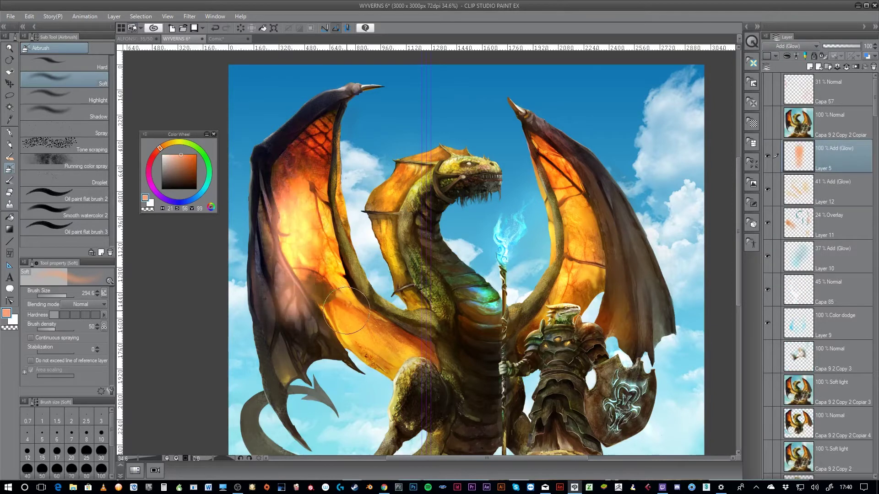
key("ctrl+z")
left_click_drag(339, 279, 343, 348)
mouse_move(320, 211)
left_mouse_down()
mouse_move(328, 265)
mouse_move(366, 330)
mouse_move(403, 353)
left_mouse_up()
key("ctrl+z")
key("ctrl+z")
key("ctrl+z")
key("ctrl+z")
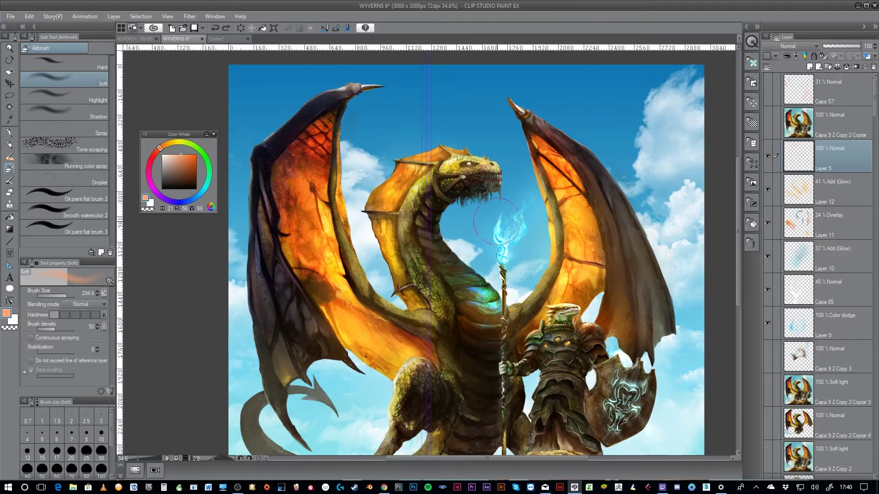
- Set Layer 5 to Overlay and airbrush saturated red along the membrane of the dragon's left wing
left_click(788, 47)
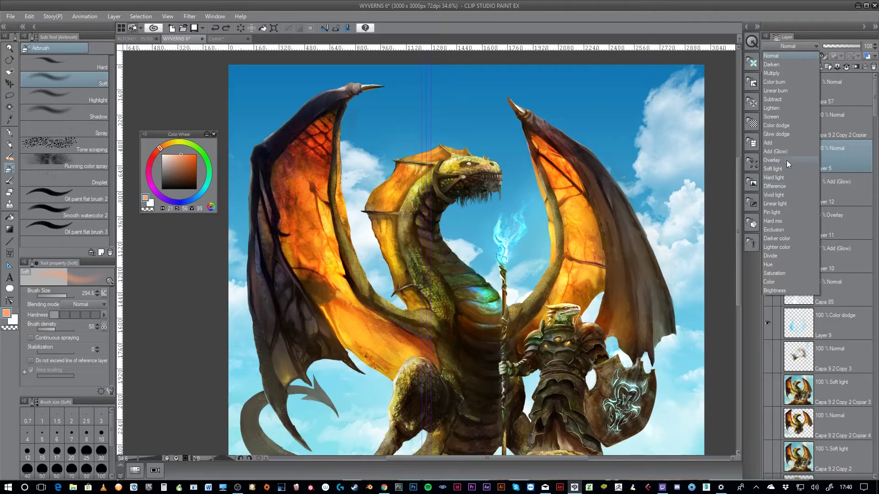
left_click(778, 160)
left_click(152, 158)
left_click(190, 162)
mouse_move(339, 305)
left_mouse_down()
mouse_move(307, 229)
mouse_move(376, 340)
mouse_move(310, 209)
mouse_move(318, 146)
mouse_move(342, 291)
left_mouse_up()
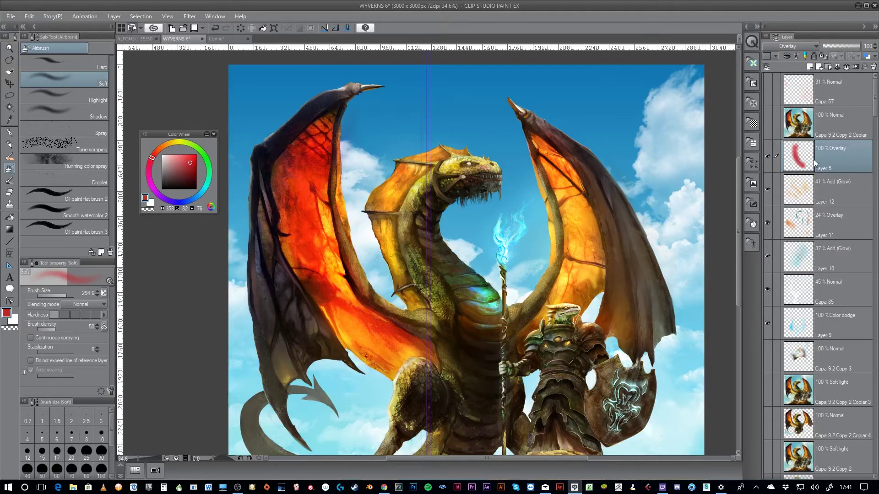
- Airbrush an orange spot on the left wing on a new layer above the red Overlay layer, set to Glow dodge
left_click(810, 67)
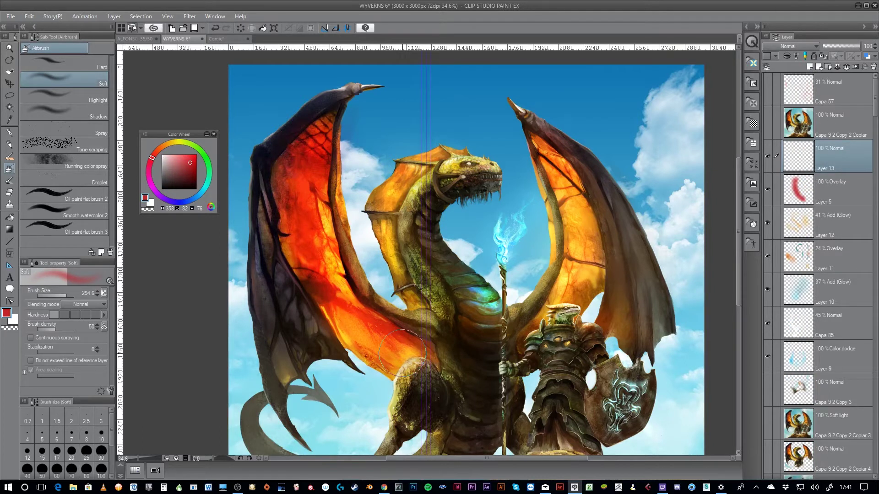
left_click(800, 46)
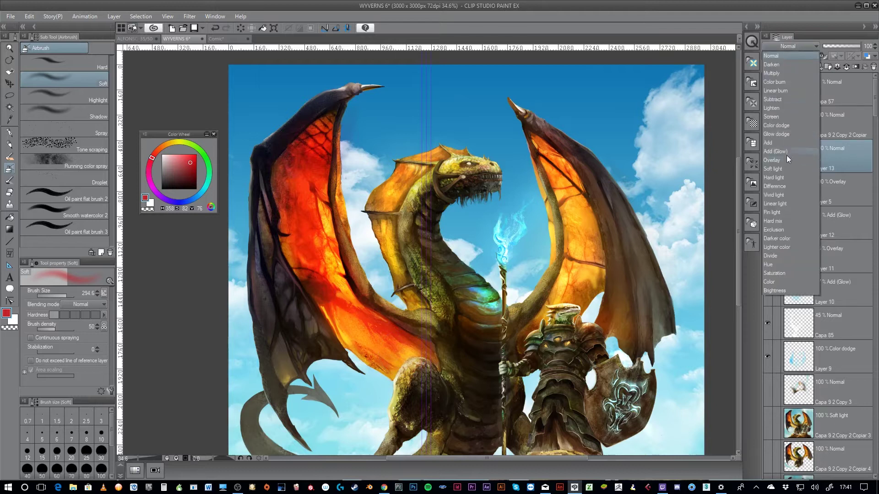
key("Escape")
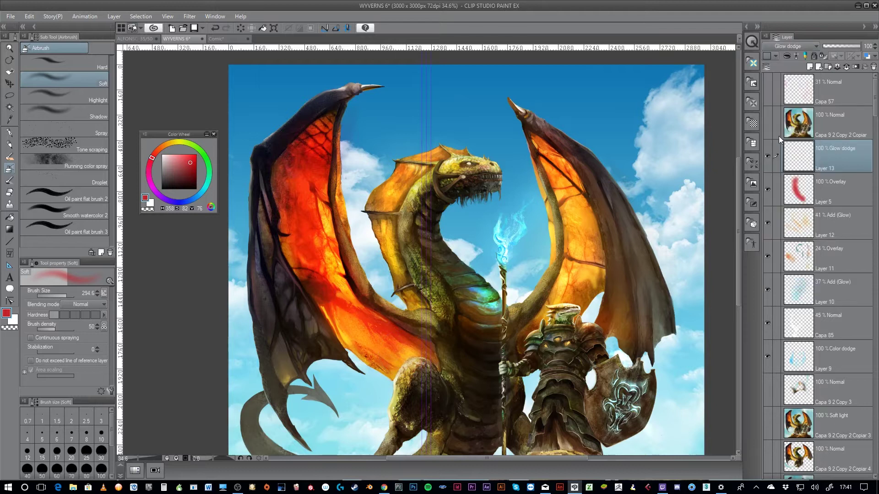
left_click(163, 146)
left_click(184, 158)
left_click_drag(311, 252, 317, 261)
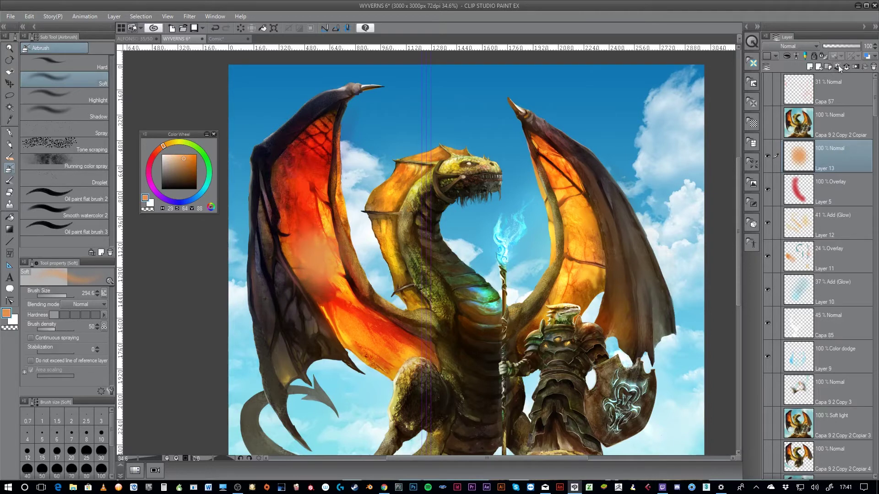
left_click(796, 45)
left_click(790, 131)
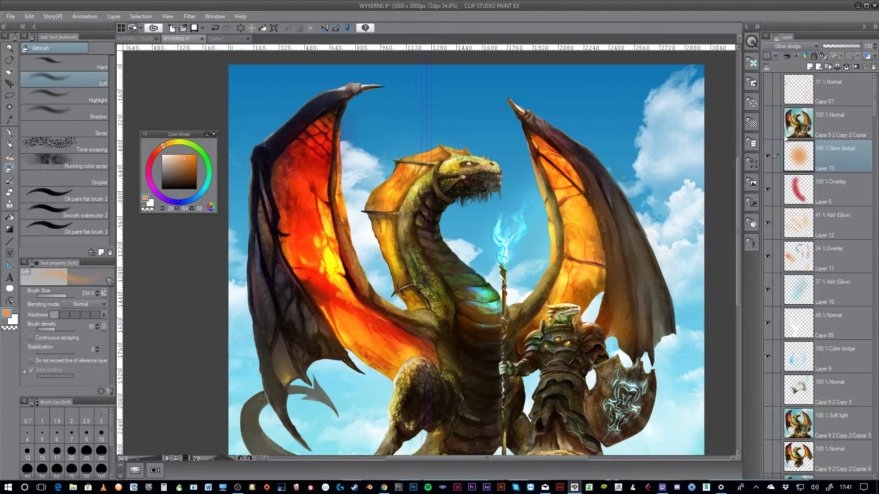
- Airbrush more orange glow across the membranes of both wings on the Glow dodge layer
mouse_move(315, 238)
left_mouse_down()
mouse_move(316, 280)
mouse_move(364, 309)
mouse_move(403, 329)
left_mouse_up()
mouse_move(320, 138)
left_mouse_down()
mouse_move(302, 231)
mouse_move(353, 325)
left_mouse_up()
mouse_move(560, 248)
left_mouse_down()
mouse_move(554, 275)
mouse_move(578, 211)
mouse_move(563, 320)
mouse_move(590, 306)
left_mouse_up()
scroll(573, 275, "up", 3)
scroll(629, 257, "down", 4)
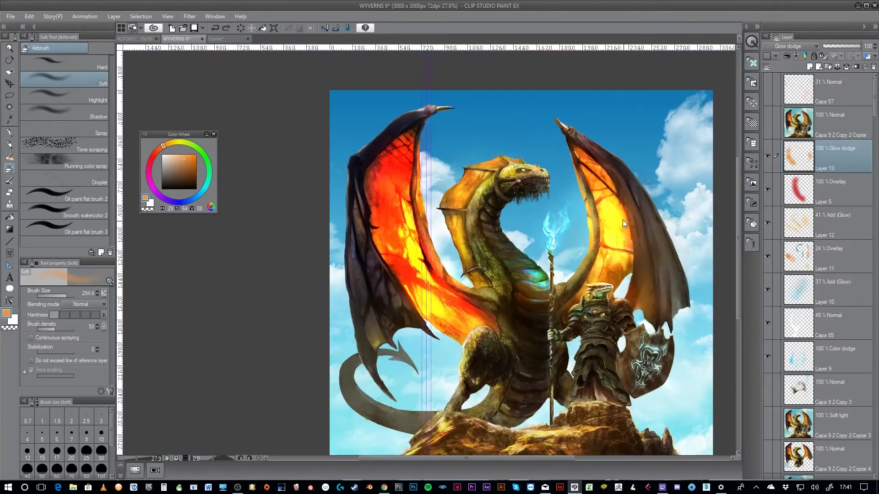
mouse_move(607, 196)
left_mouse_down()
mouse_move(615, 239)
mouse_move(604, 269)
mouse_move(612, 271)
mouse_move(611, 190)
mouse_move(597, 164)
mouse_move(618, 265)
left_mouse_up()
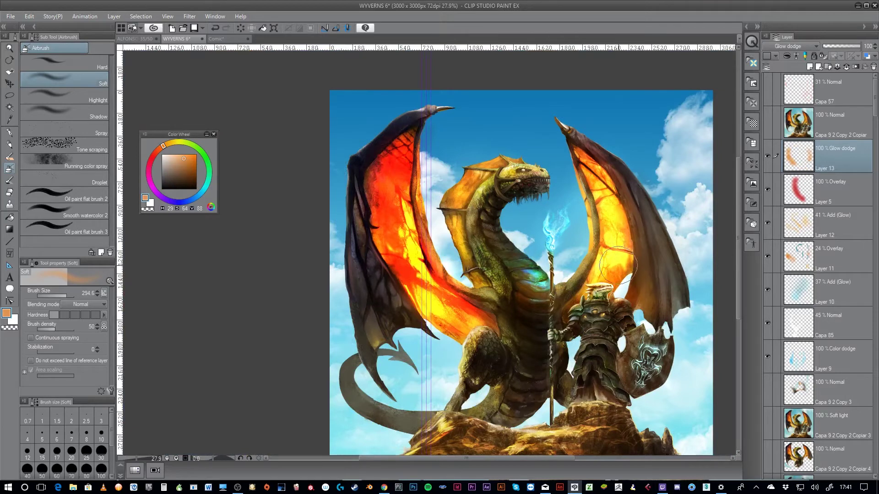
- Hide the red Overlay layer and lower the Glow dodge layer's opacity to 21%
left_click(768, 189)
left_click_drag(846, 44, 822, 45)
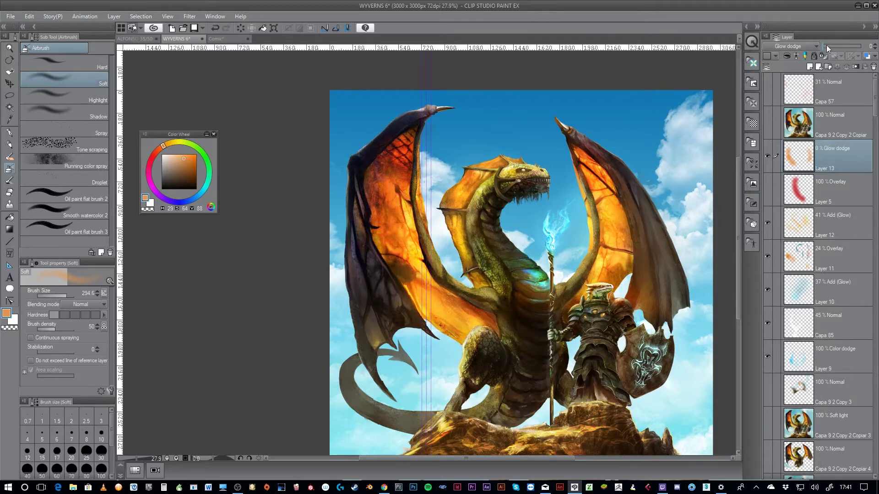
left_click(830, 46)
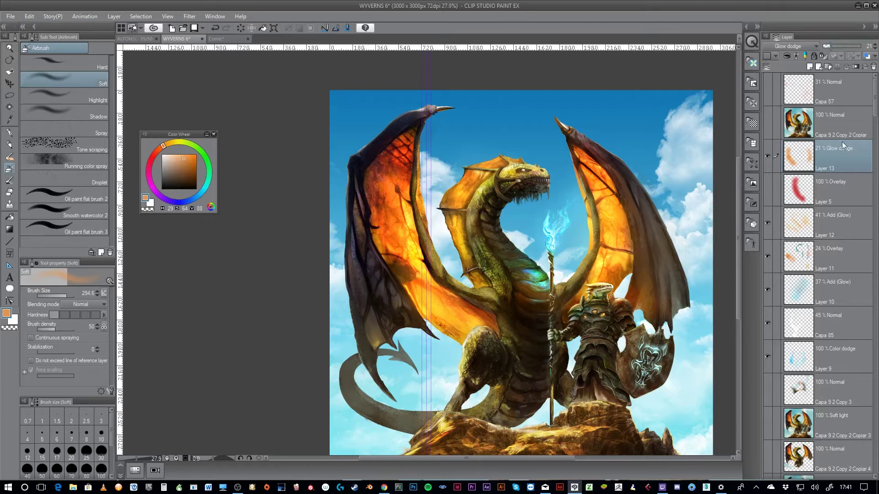
- Switch to the portfolio document with the portraits, then show and expand Folder 1 above the man's portrait layer
left_click(134, 39)
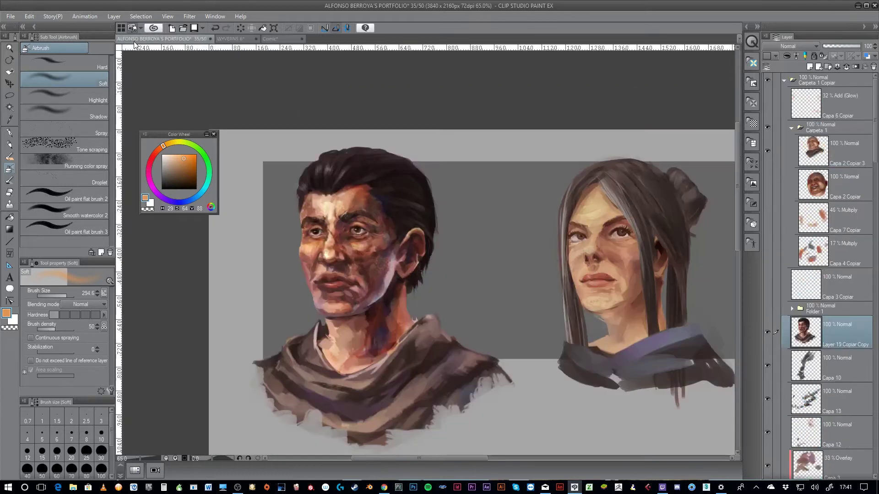
left_click_drag(391, 238, 430, 239)
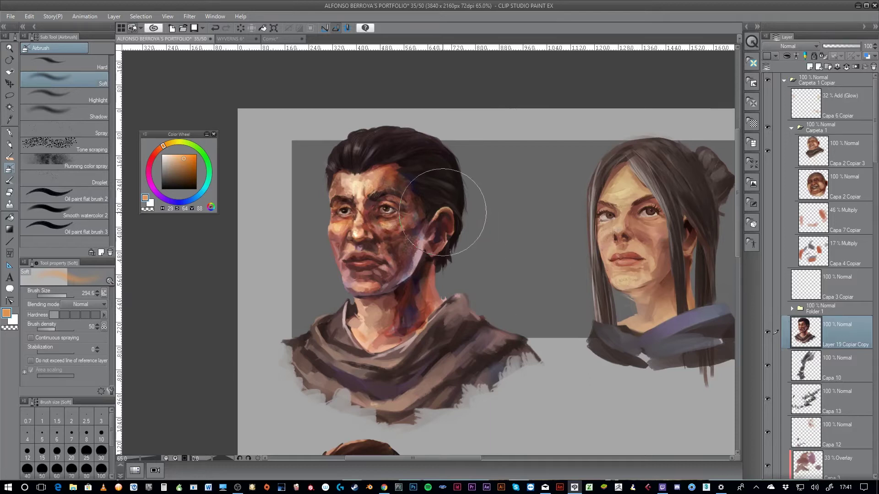
left_click(767, 307)
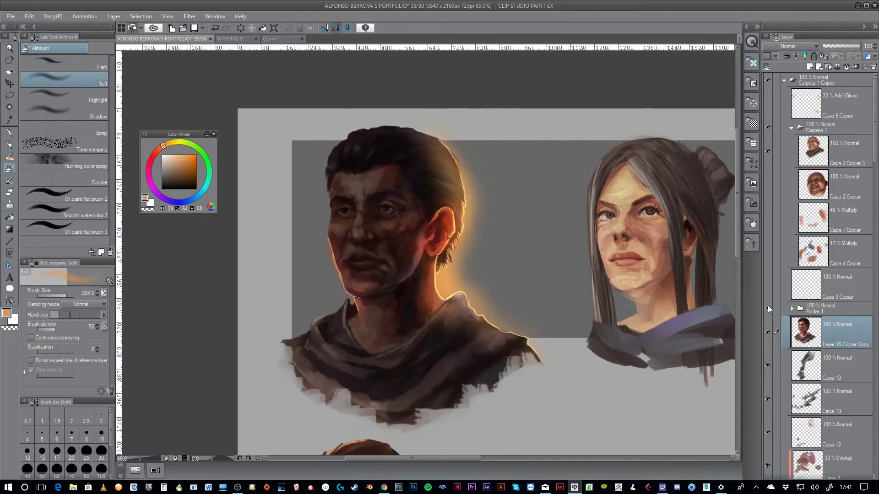
left_click(792, 309)
- Hide the effect layers in Folder 1 except the Multiply shadow layer, Layer 1, and select that layer
scroll(802, 275, "down", 3)
left_click_drag(770, 186, 771, 319)
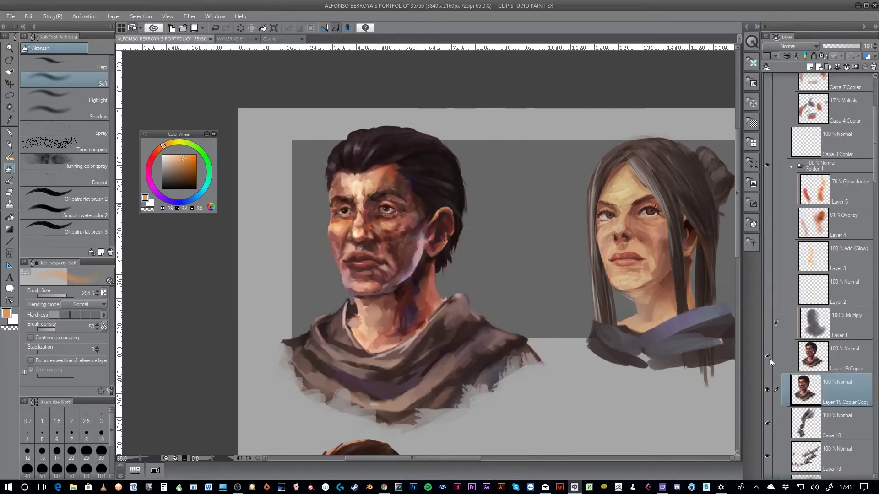
left_click(767, 324)
left_click(850, 323)
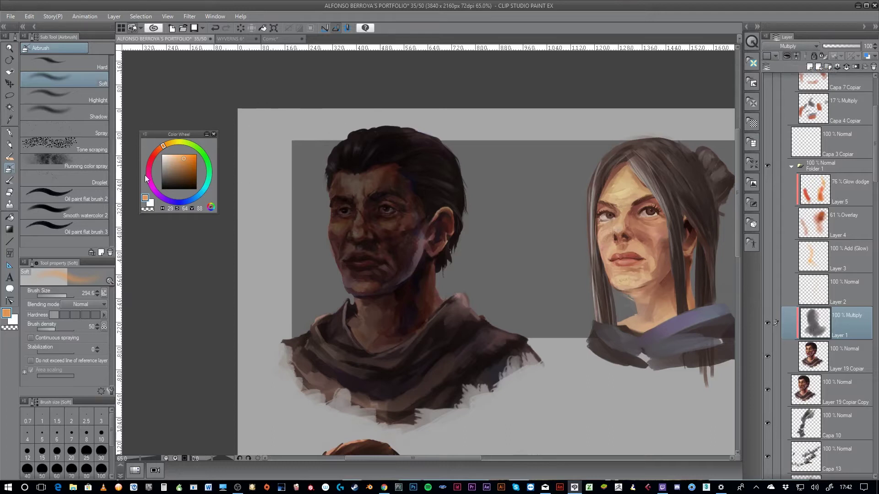
- Pick a dark desaturated purple and airbrush it over the back of the man's hair on the Multiply layer
left_click(156, 192)
left_click(169, 180)
left_click_drag(168, 181, 169, 177)
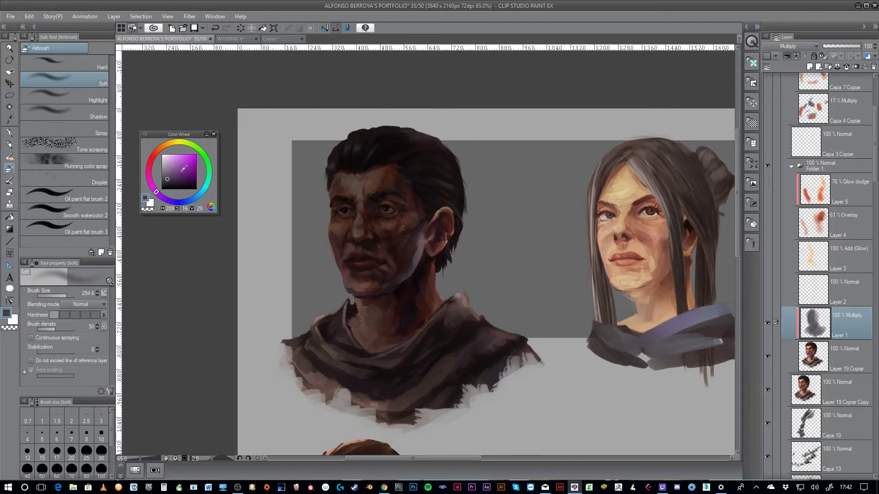
left_click_drag(171, 180, 166, 183)
mouse_move(442, 161)
left_mouse_down()
mouse_move(358, 166)
mouse_move(370, 241)
mouse_move(297, 359)
mouse_move(495, 335)
mouse_move(494, 276)
mouse_move(456, 168)
left_mouse_up()
- Show the rim light on Layer 2 and the Add (Glow) on Layer 3, and reduce the airbrush size to 19.9
left_click(768, 289)
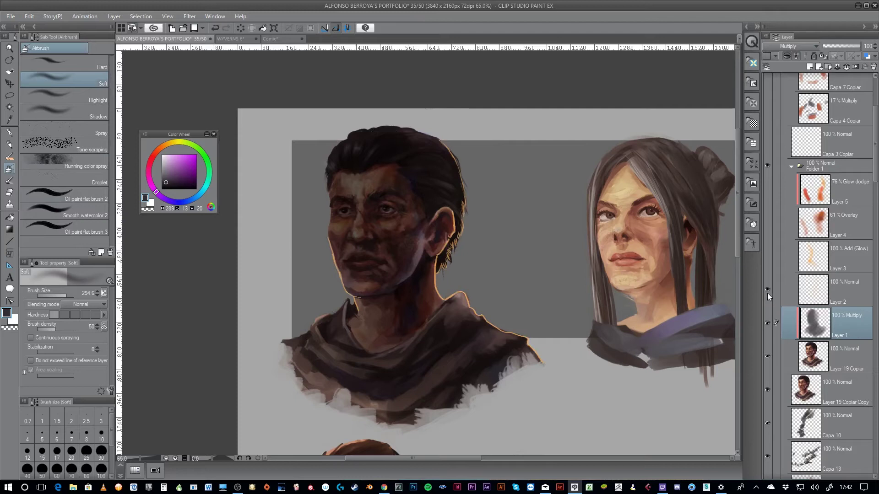
scroll(532, 242, "up", 2)
left_click_drag(360, 257, 407, 210)
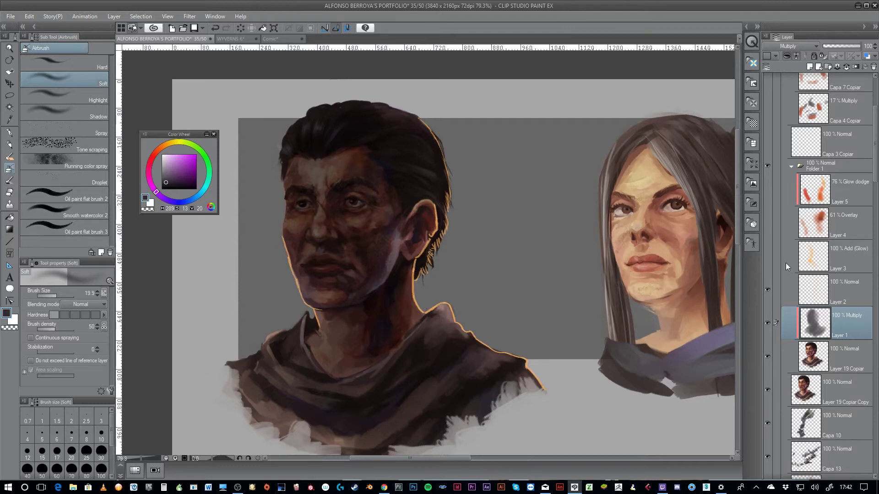
left_click(769, 258)
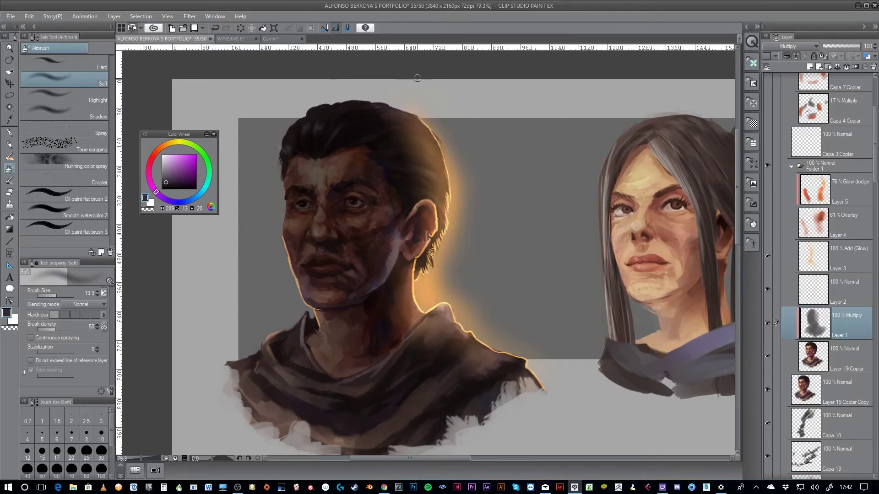
scroll(499, 277, "down", 2)
scroll(531, 207, "up", 2)
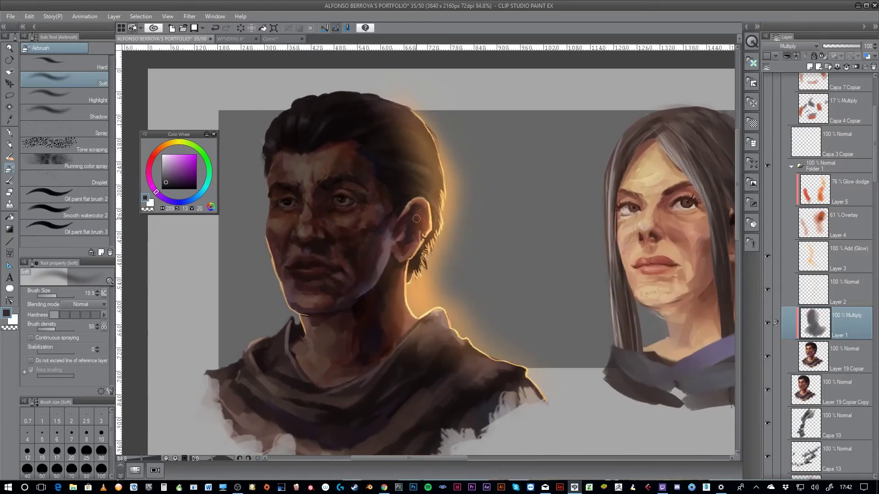
scroll(485, 244, "down", 1)
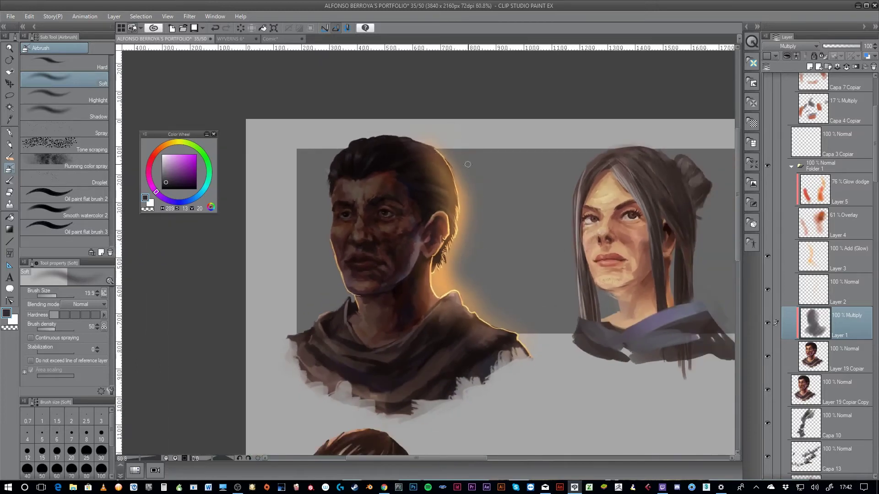
- Select the Add (Glow) layer and compare the man's neck and shoulder edge with Layer 2's rim light hidden and shown
left_click(840, 262)
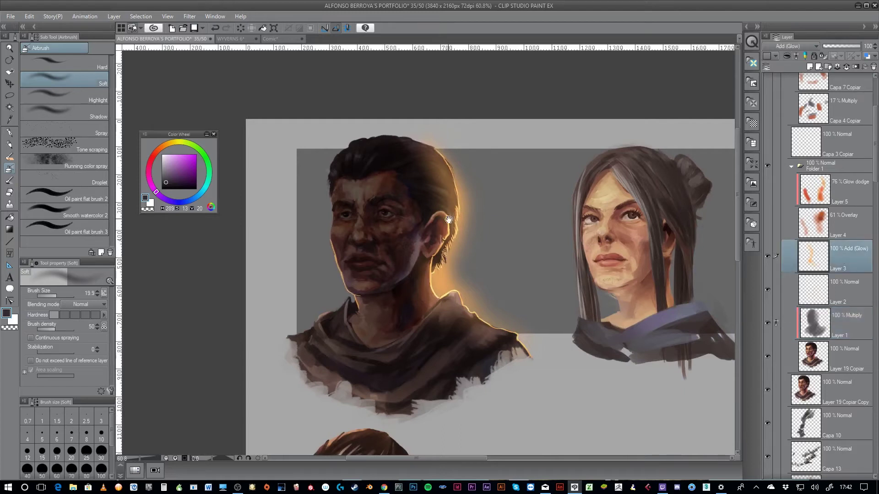
scroll(448, 220, "up", 1)
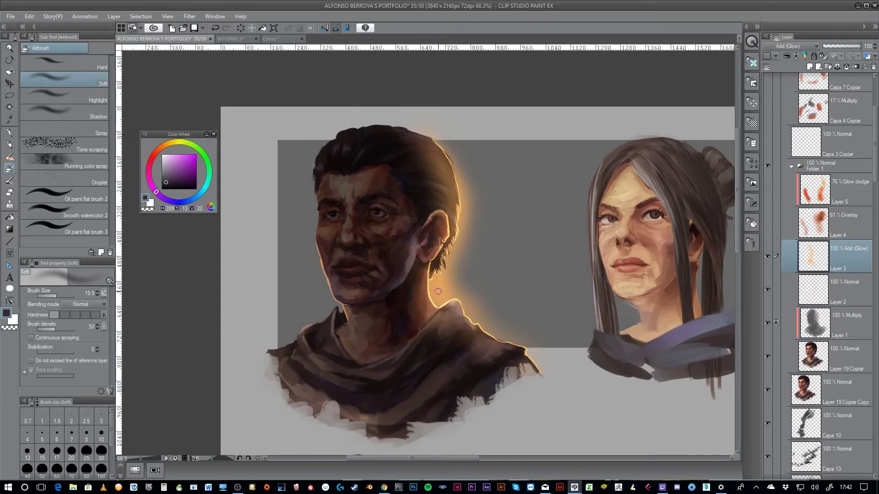
scroll(451, 303, "up", 8)
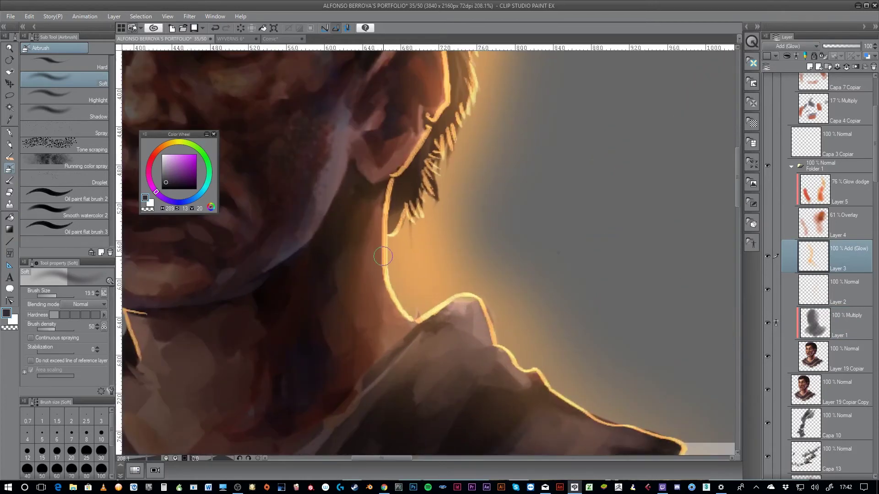
left_click(767, 292)
left_click(768, 293)
scroll(604, 250, "down", 5)
- Select the rim light layer, Layer 2, and compare the portrait with that layer hidden and shown
left_click(849, 285)
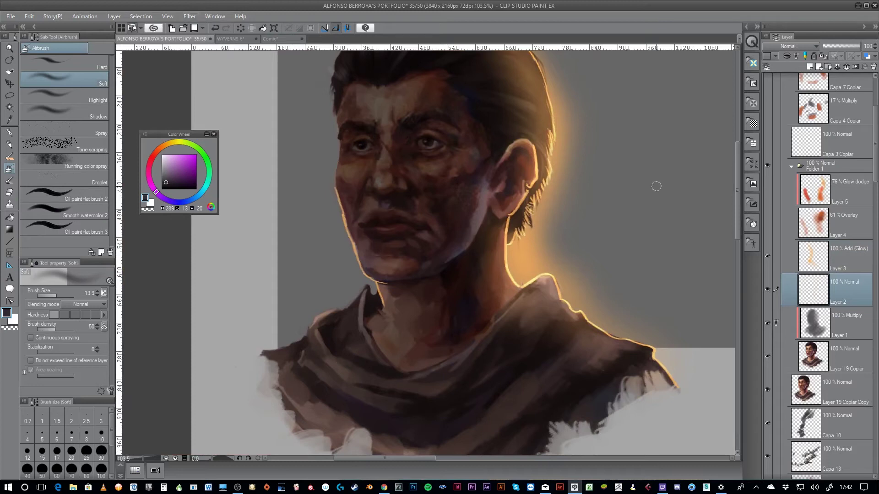
left_click(767, 290)
left_click(768, 290)
- Apply a Gaussian blur of 5.65 to the rim light on Layer 2
left_click(189, 16)
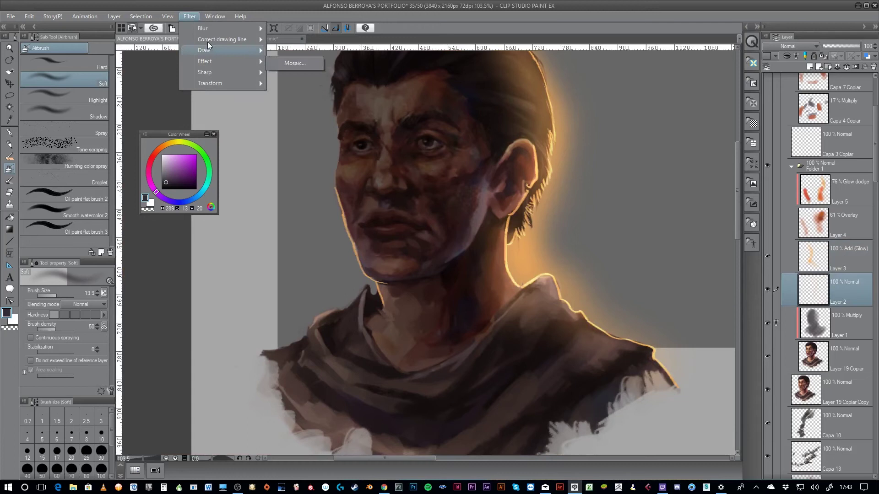
mouse_move(210, 30)
left_click(290, 52)
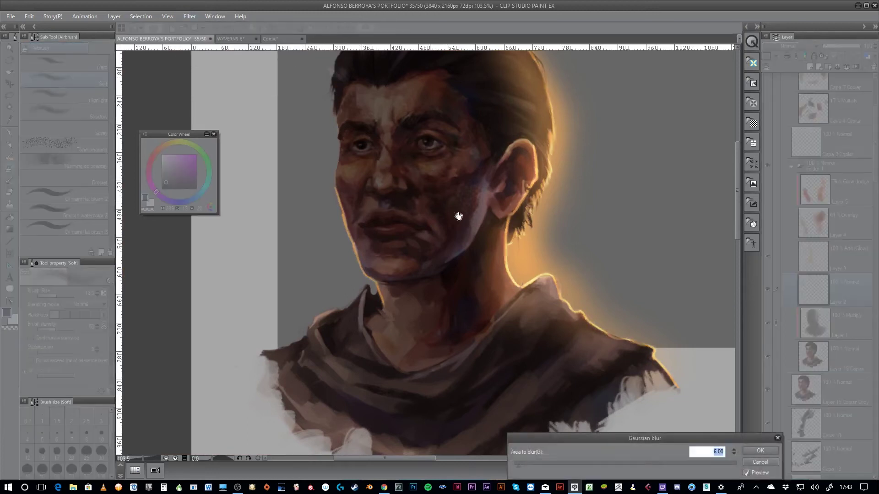
left_click_drag(603, 443, 220, 237)
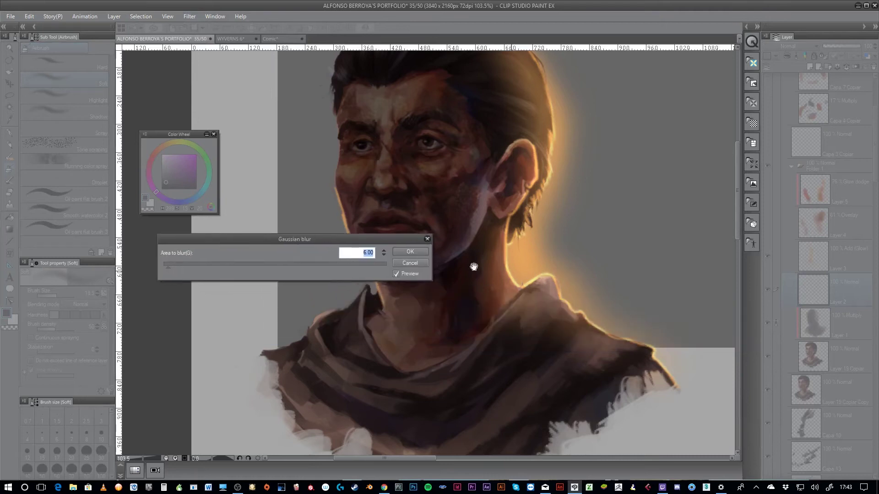
left_click_drag(174, 267, 168, 266)
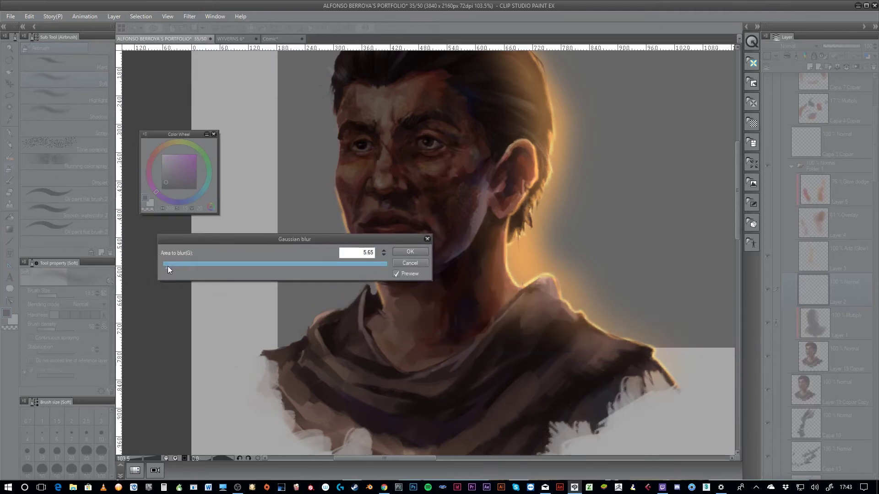
left_click(419, 253)
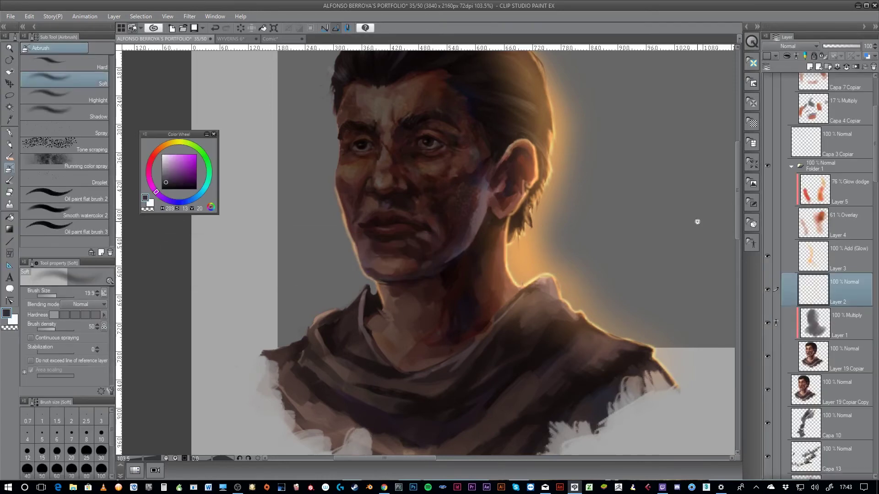
- Show the Overlay effect on Layer 4 and the Glow dodge effect on Layer 5, with Layer 4 selected
scroll(691, 222, "down", 4)
scroll(684, 227, "up", 3)
scroll(683, 222, "up", 1)
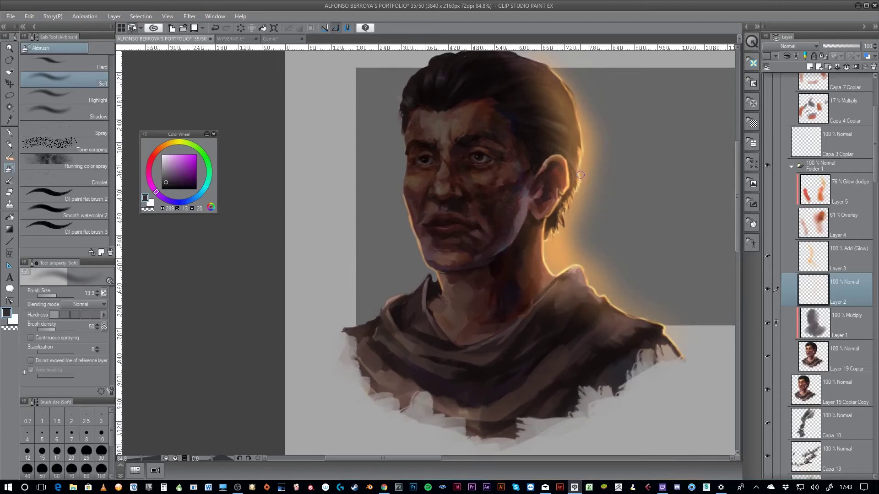
left_click_drag(580, 178, 580, 194)
left_click(768, 223)
scroll(659, 194, "up", 2)
left_click(849, 213)
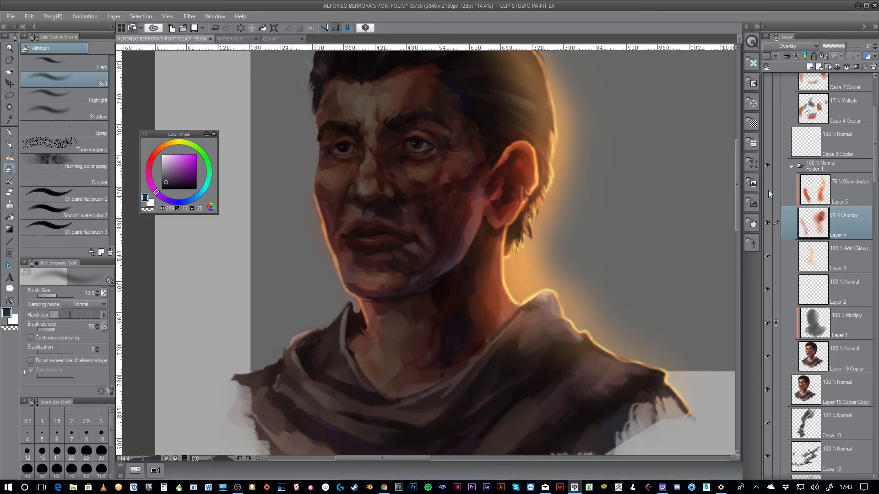
scroll(659, 188, "down", 4)
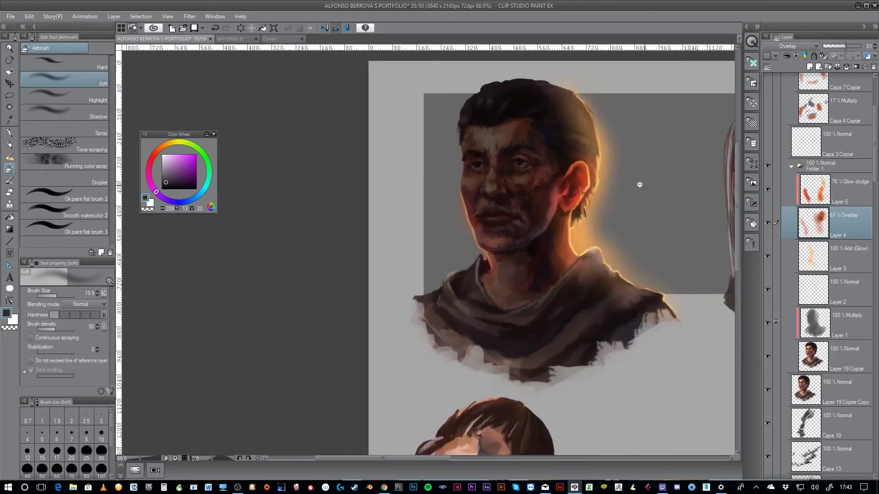
scroll(640, 185, "up", 3)
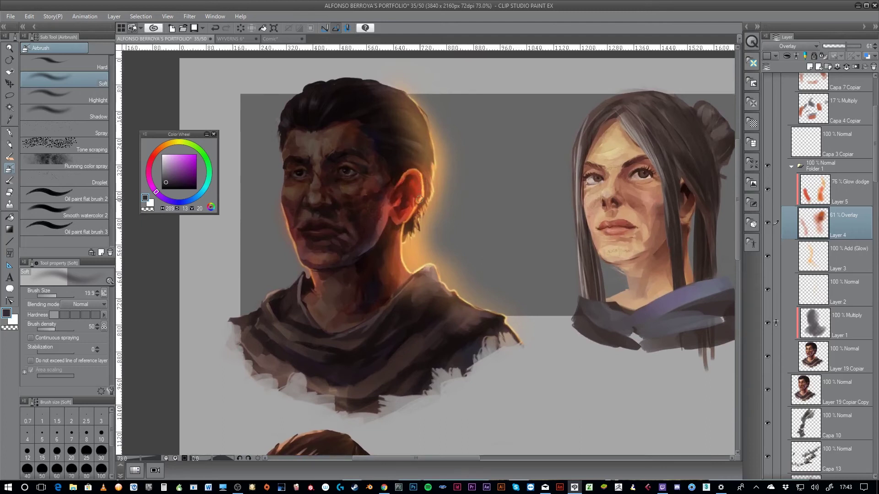
- Switch to the WYVERNS document to examine the dragon's glowing wings, and return to the portrait document
left_click(223, 41)
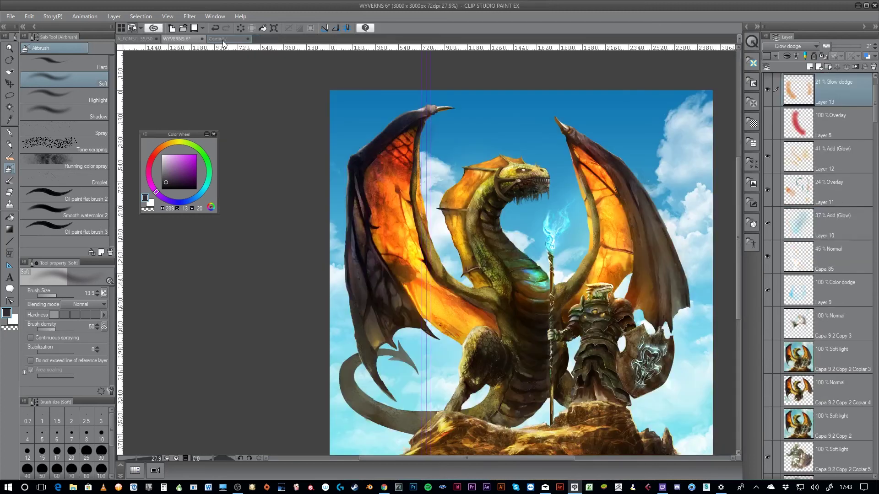
scroll(260, 92, "up", 3)
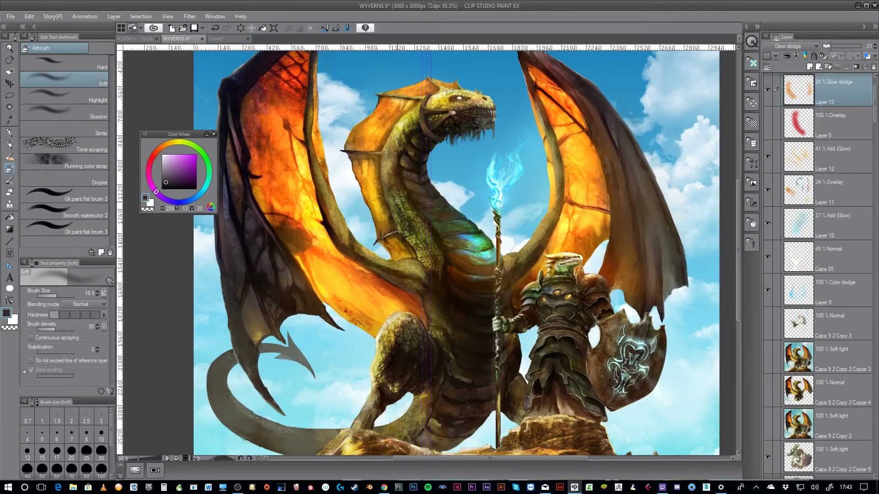
left_click(140, 39)
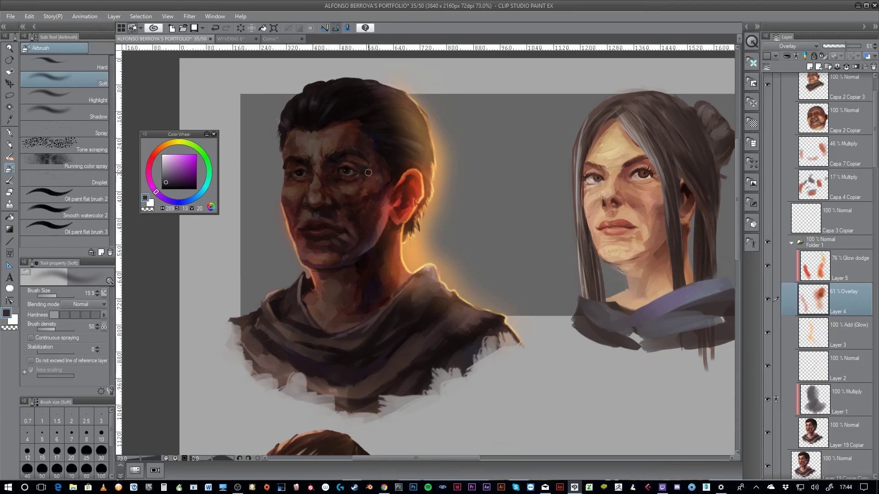
- Collapse Folder 1, which holds the man's lighting effect layers, and leave the folder selected
scroll(403, 98, "up", 1)
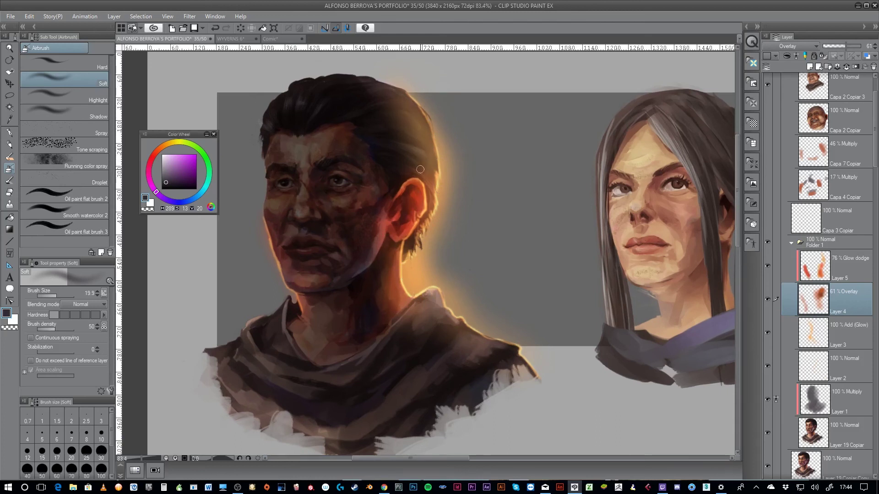
scroll(464, 264, "down", 2)
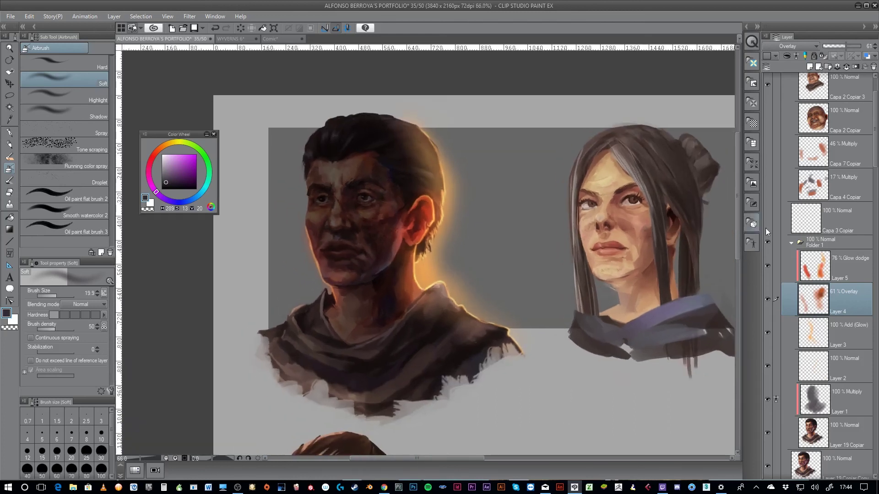
left_click(791, 243)
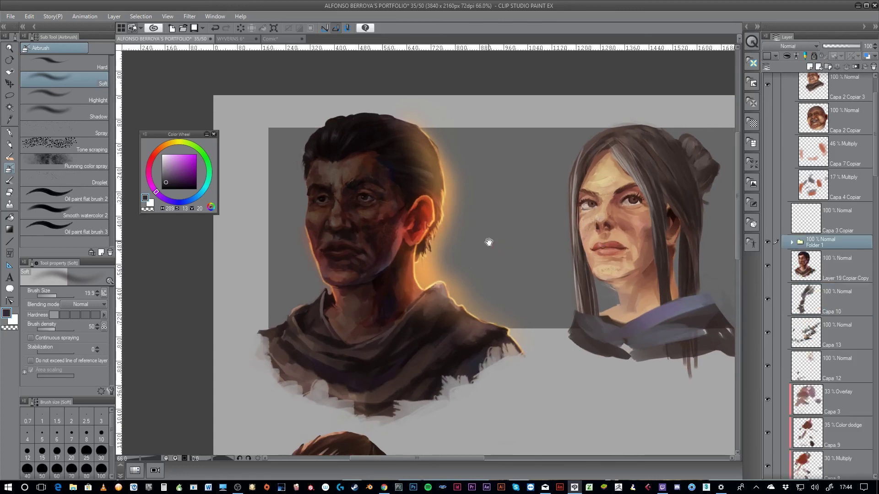
left_click_drag(489, 243, 486, 222)
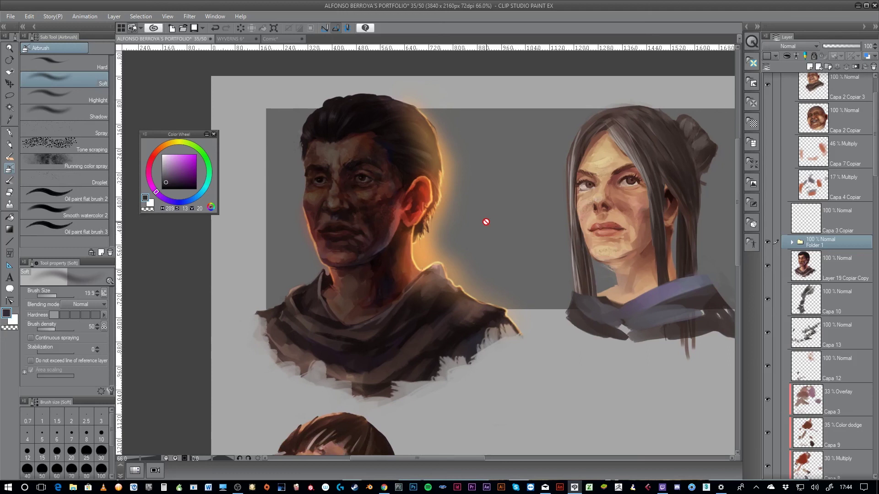